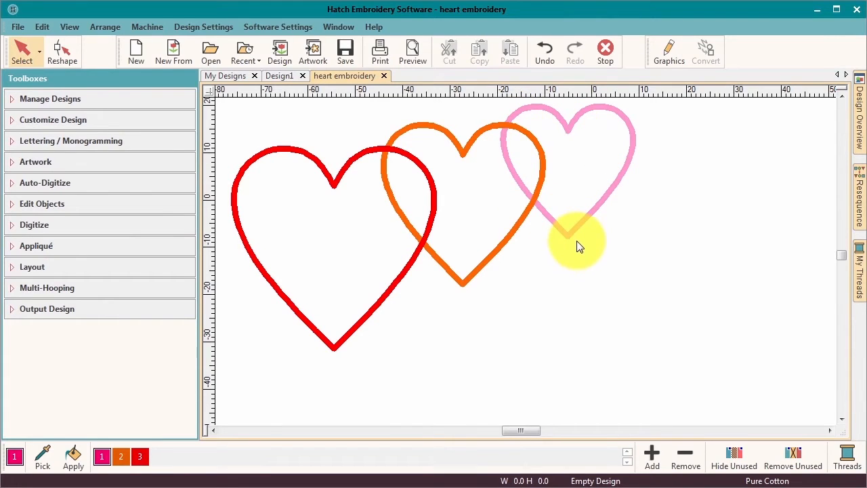
Expand the Appliqué tools in the Toolboxes panel.
left_click(46, 246)
Start Digitize Appliqué and review its Pre-cut, Blanket tack 3.00 mm and Satin cover settings.
left_click(54, 269)
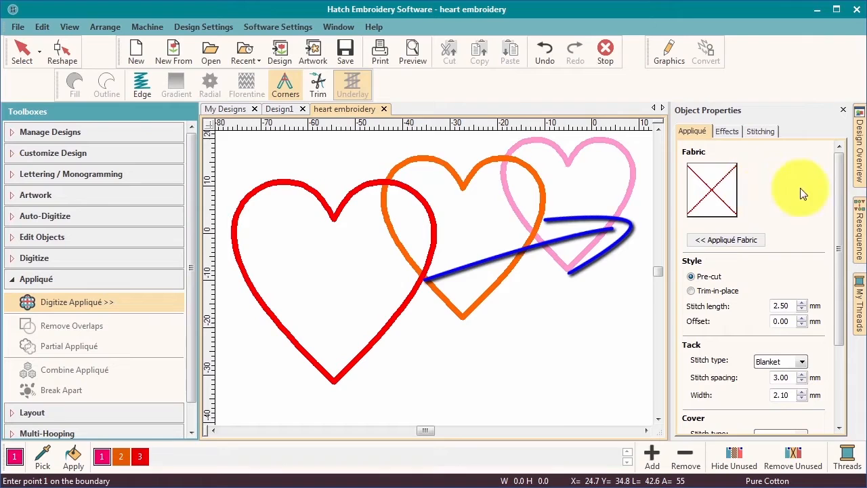
mouse_move(839, 186)
left_mouse_down()
mouse_move(839, 271)
mouse_move(838, 186)
left_mouse_up()
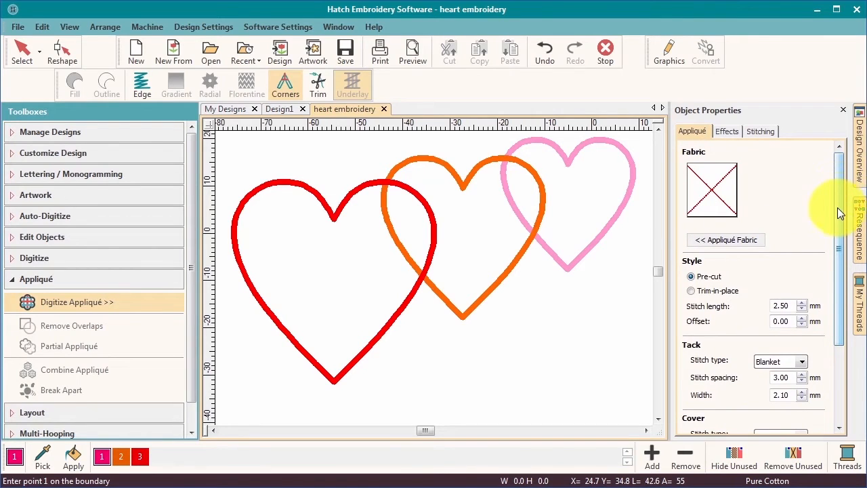
left_click_drag(840, 217, 840, 225)
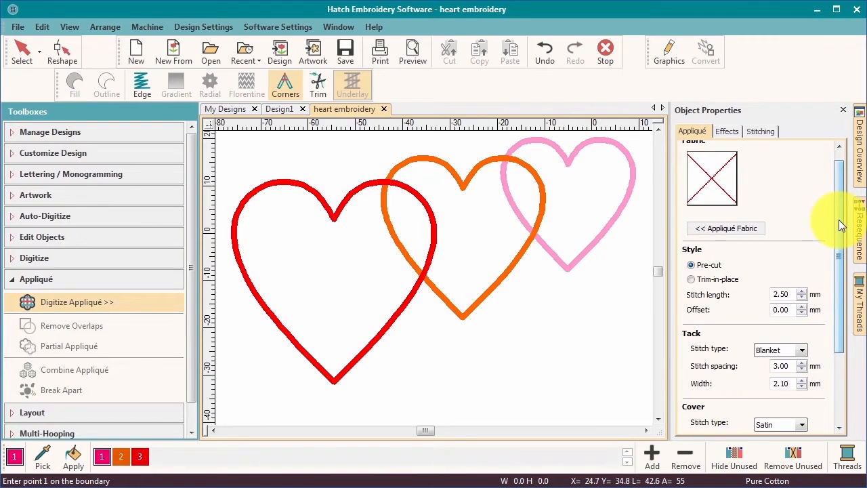
left_click_drag(840, 225, 840, 188)
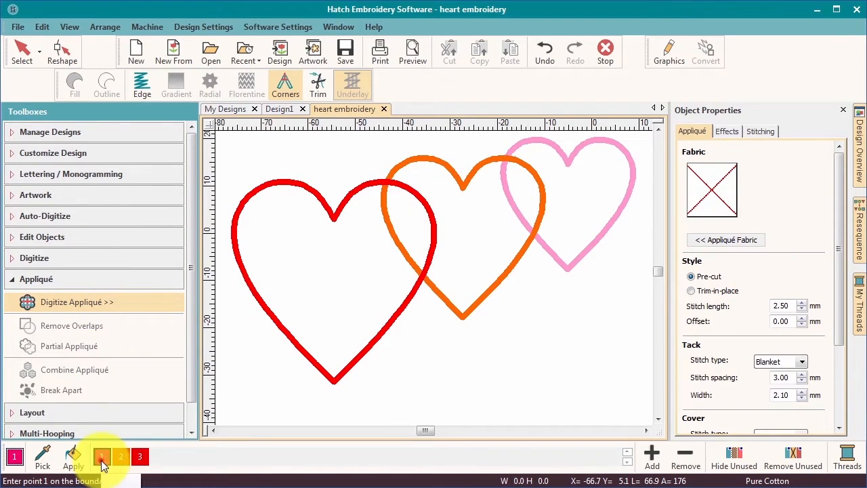
Place boundary points around the pink heart outline, from its top dip to the bottom tip.
left_click(505, 157)
left_click(484, 206)
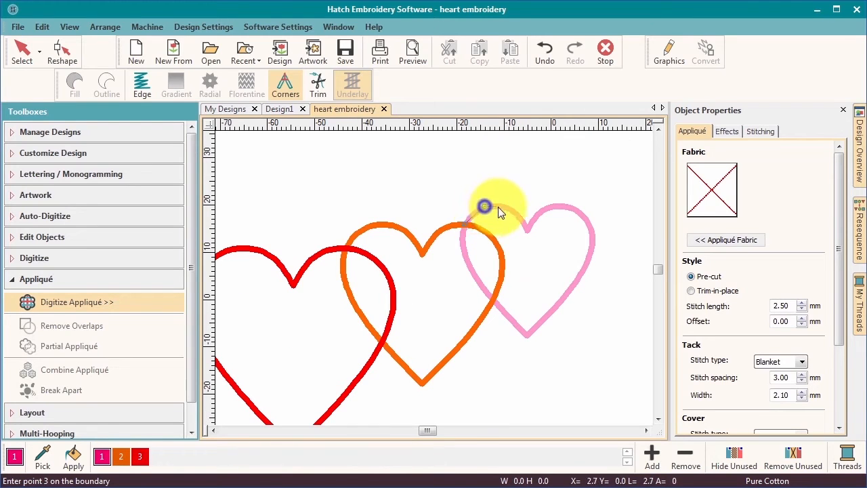
left_click(506, 208)
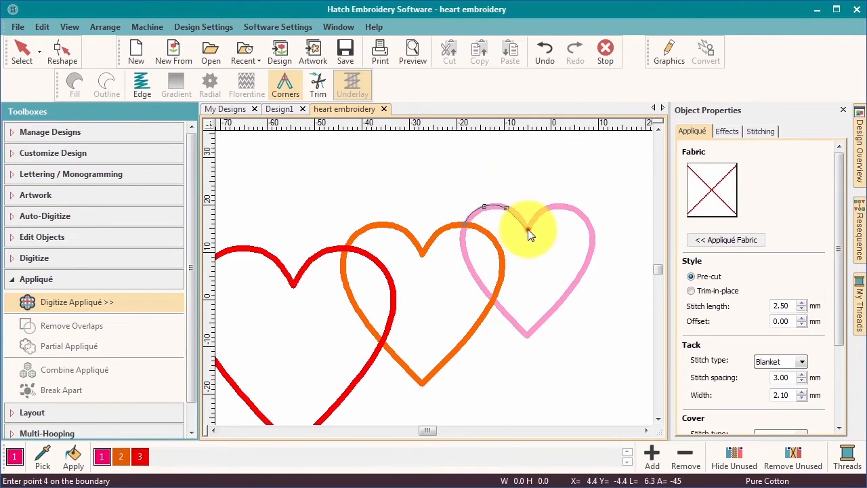
left_click(527, 229)
left_click(556, 206)
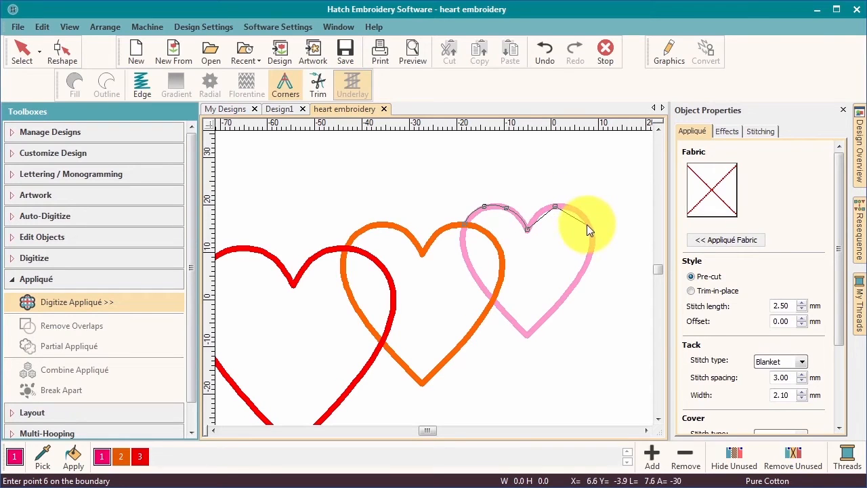
left_click(590, 227)
left_click(590, 258)
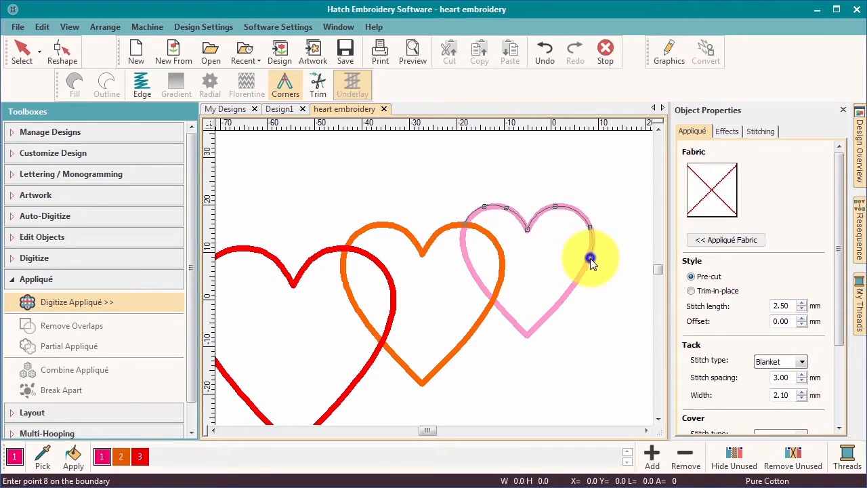
left_click(568, 291)
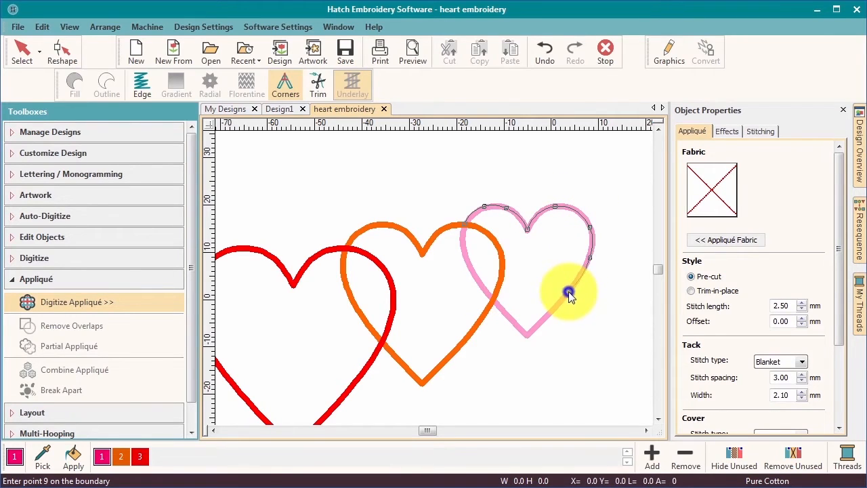
left_click(529, 333)
left_click(487, 291)
left_click(464, 251)
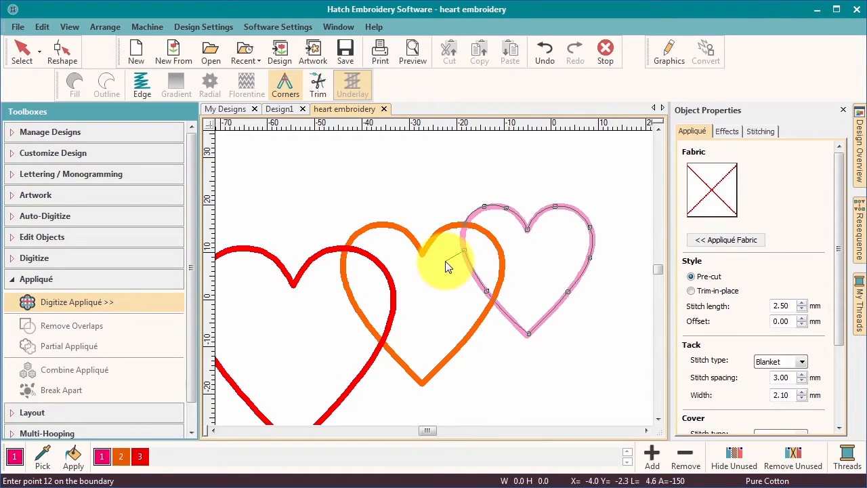
Close the outline into a stitched magenta appliqué heart and finish digitizing.
key("Return")
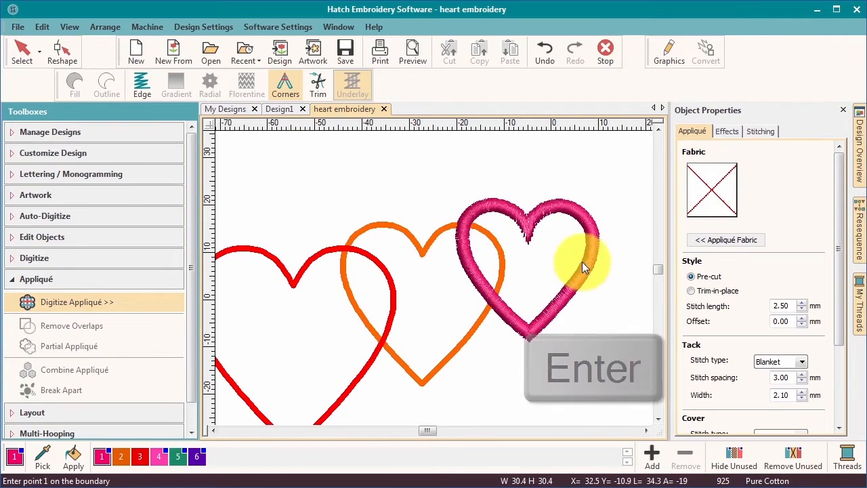
key("Escape")
left_click(71, 27)
Hide the vector artwork via View > Show Design and check the appliqué fabric without changes.
mouse_move(81, 58)
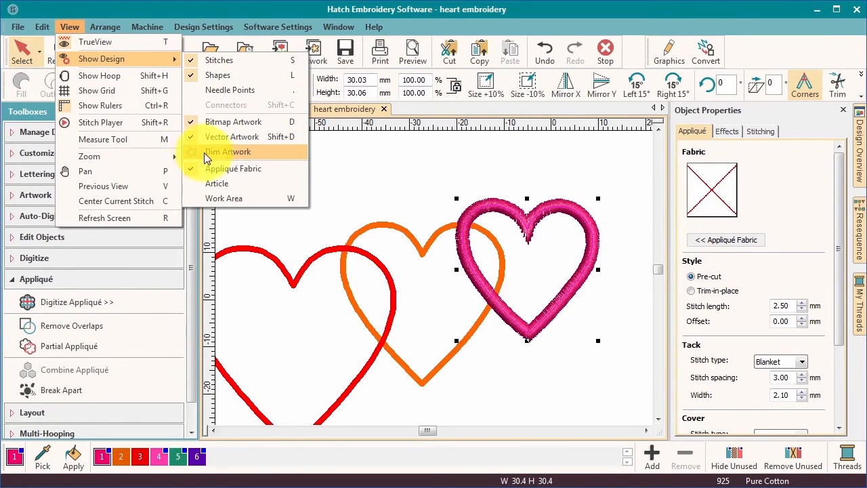
left_click(189, 138)
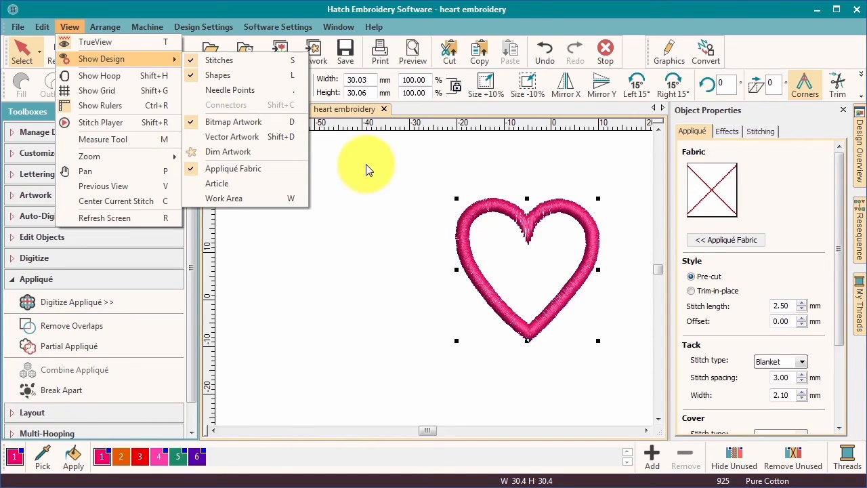
left_click(444, 210)
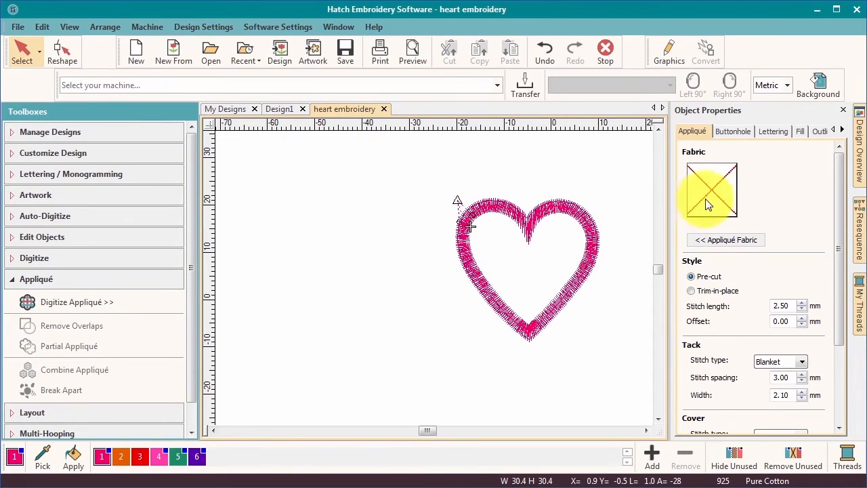
left_click(724, 240)
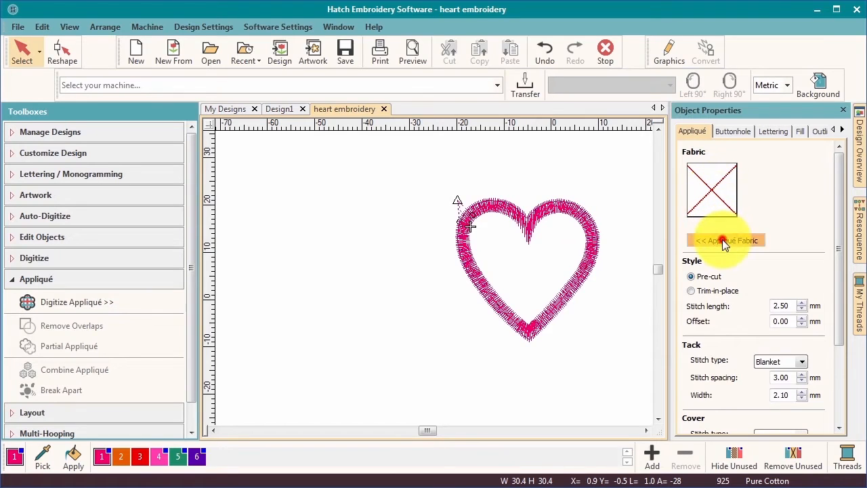
left_click(618, 167)
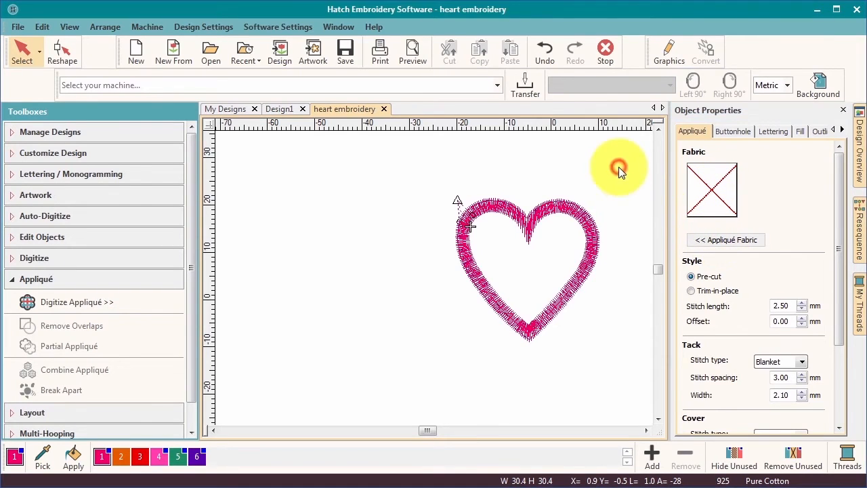
Try Trim-in-place, switch back to Pre-cut style, and keep Blanket as the tack type.
left_click(692, 292)
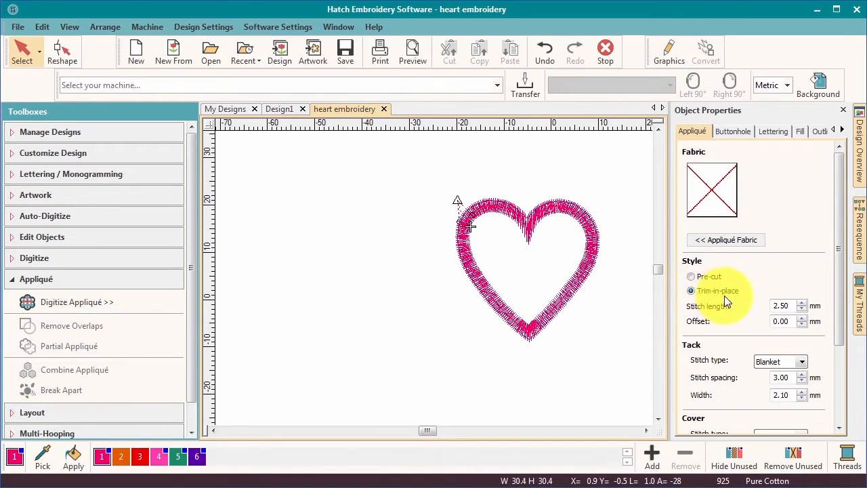
left_click_drag(838, 263, 836, 329)
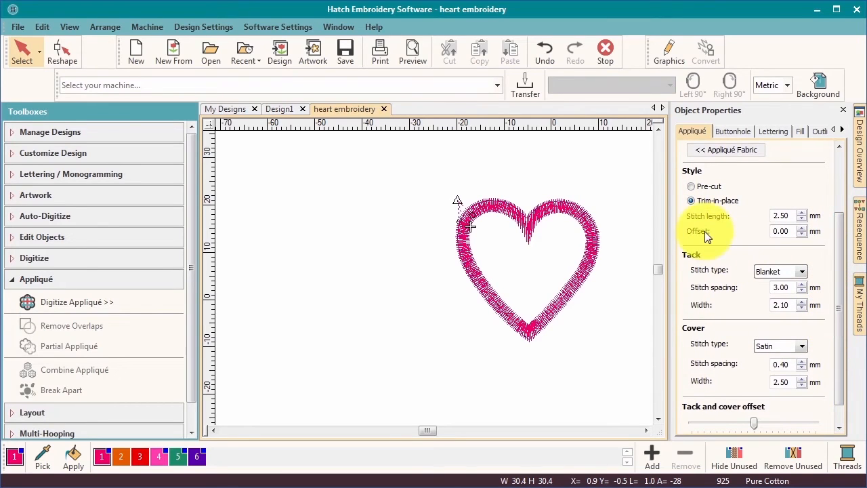
left_click(691, 187)
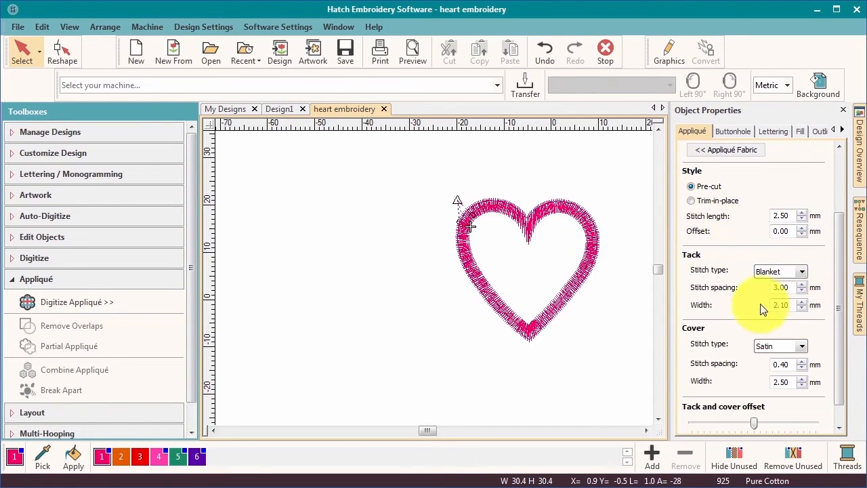
left_click(802, 271)
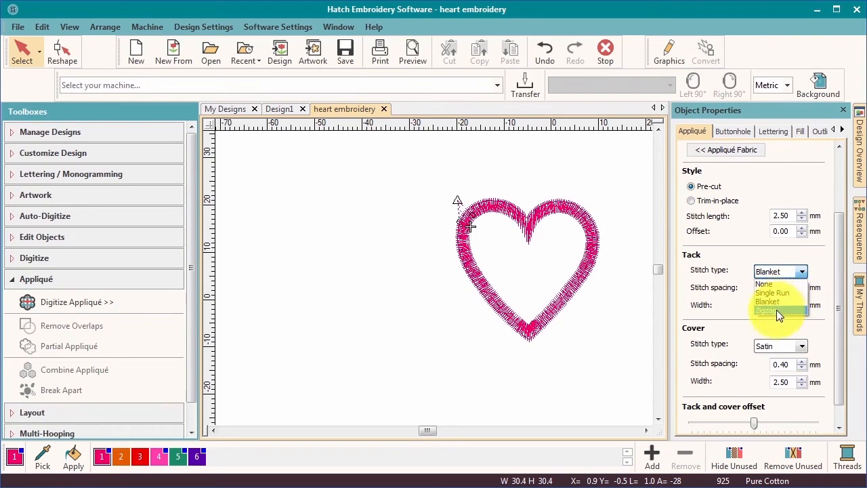
left_click(773, 302)
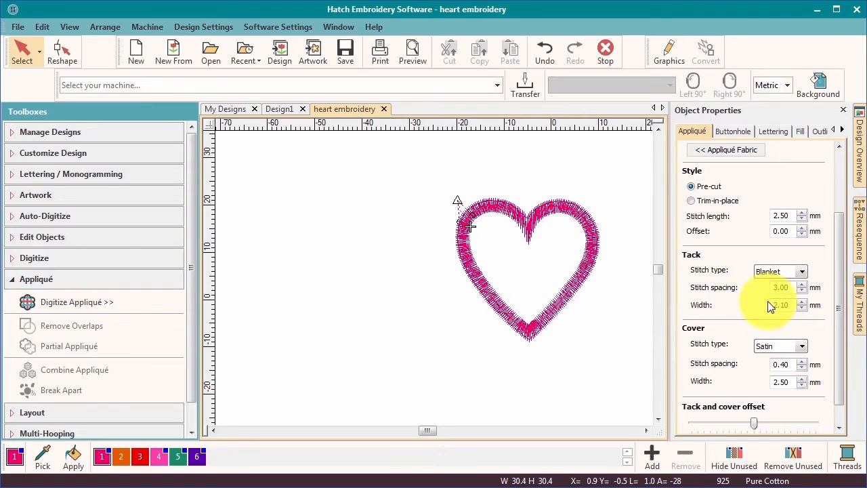
Set cover stitch spacing to 0.40 mm and tack and cover offset to 30% inside.
scroll(838, 265, "down", 1)
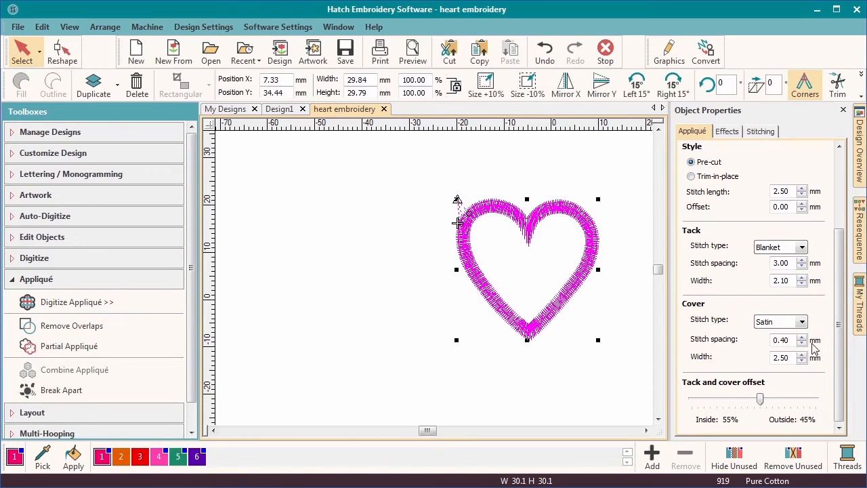
left_click(802, 336)
left_click(802, 336)
left_click(802, 336)
left_click(802, 337)
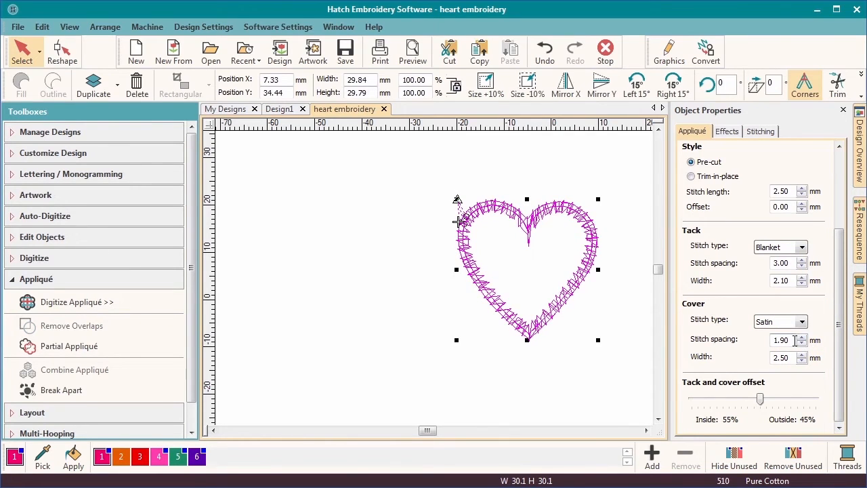
double_click(772, 341)
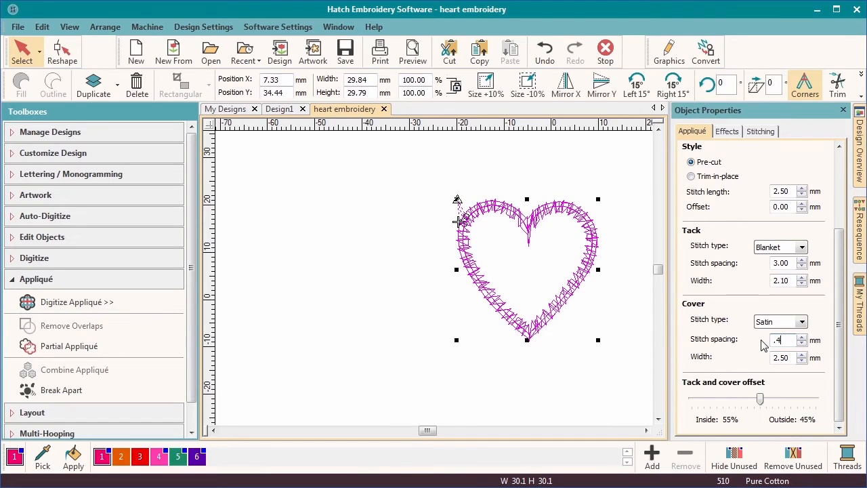
type(".4")
key("Return")
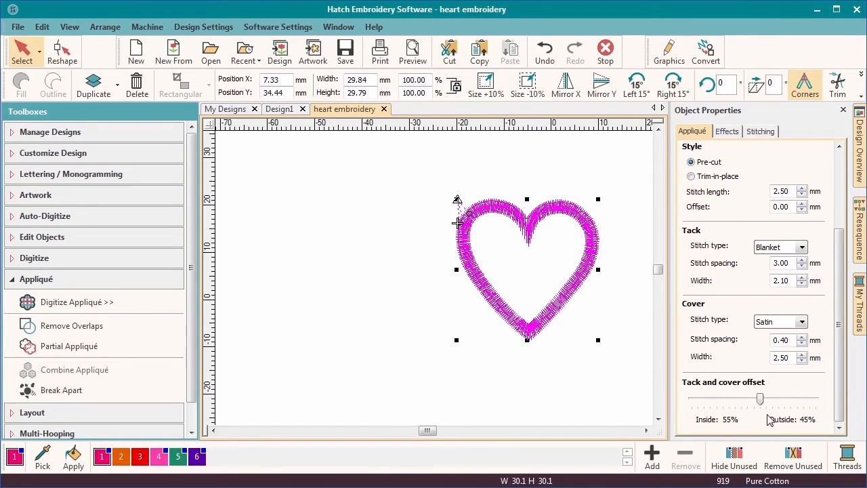
mouse_move(762, 404)
left_mouse_down()
mouse_move(730, 407)
mouse_move(768, 404)
mouse_move(753, 404)
left_mouse_up()
Show the red and orange vector outlines with Shift+D and zoom to fit all three hearts.
key("shift+d")
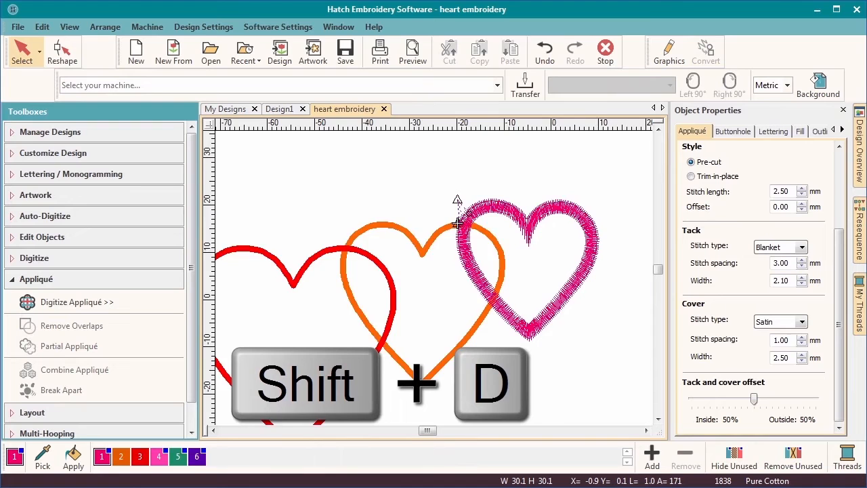
key("0")
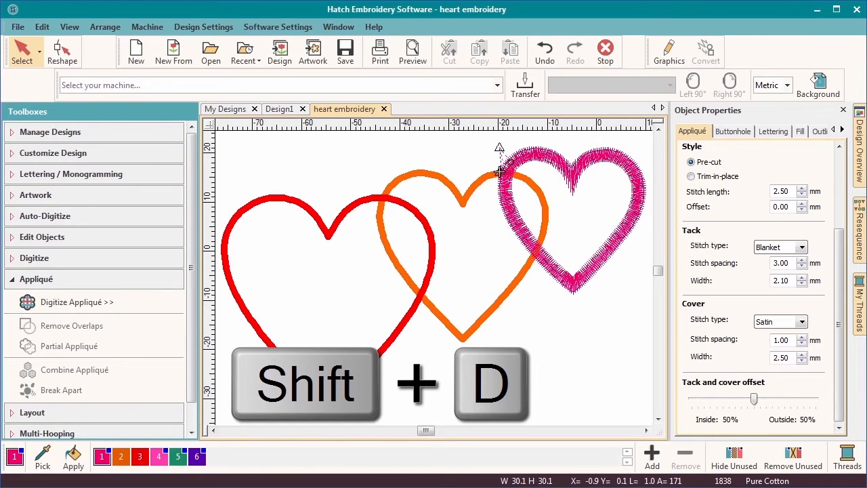
left_click(69, 27)
mouse_move(94, 58)
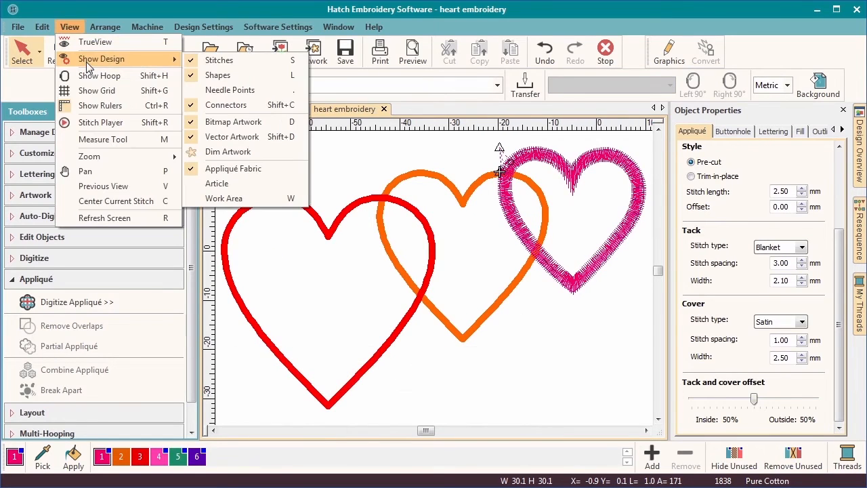
left_click(364, 193)
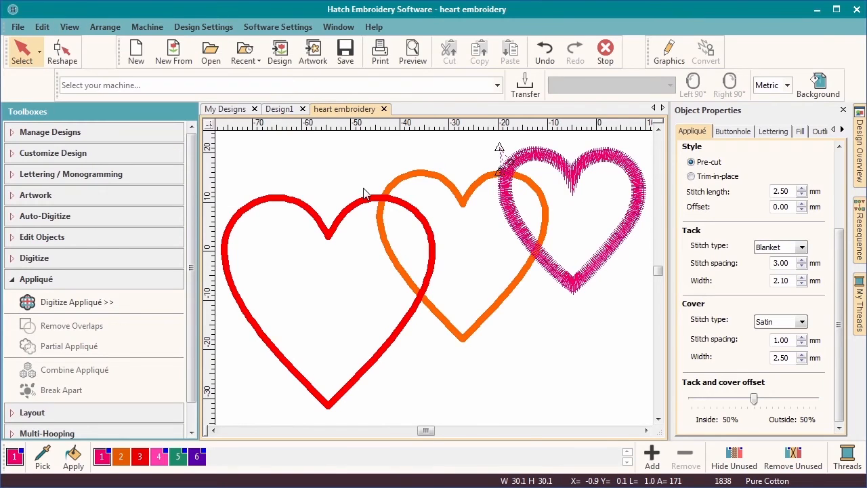
Place two copies of the pink heart over the orange and red outlines, scaled to 36 mm and 47 mm.
left_click(557, 165)
left_click_drag(556, 165, 445, 199)
left_click_drag(534, 183, 550, 162)
left_click_drag(485, 185, 354, 244)
left_click_drag(416, 217, 449, 173)
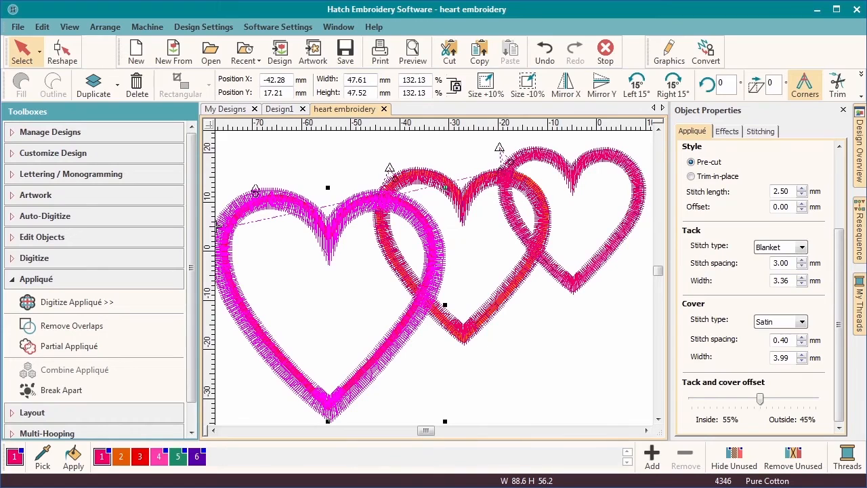
Colour the left heart red and the middle heart orange from the palette.
left_click(136, 457)
left_click(491, 318)
left_click(123, 457)
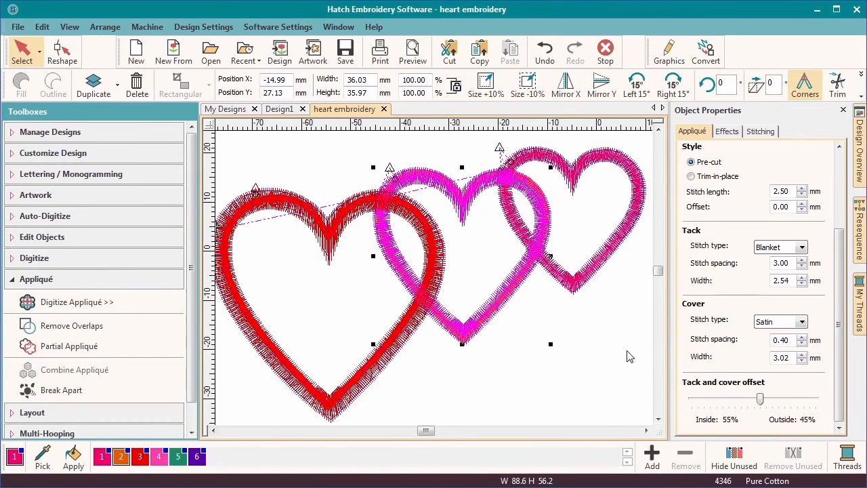
Set the heart copies' satin cover width to 2.50 mm.
left_click(785, 357)
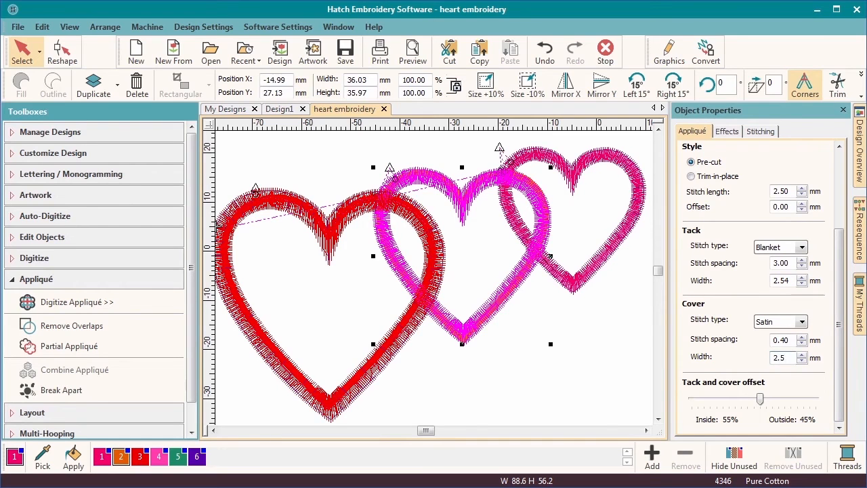
left_click(396, 337)
left_click(792, 340)
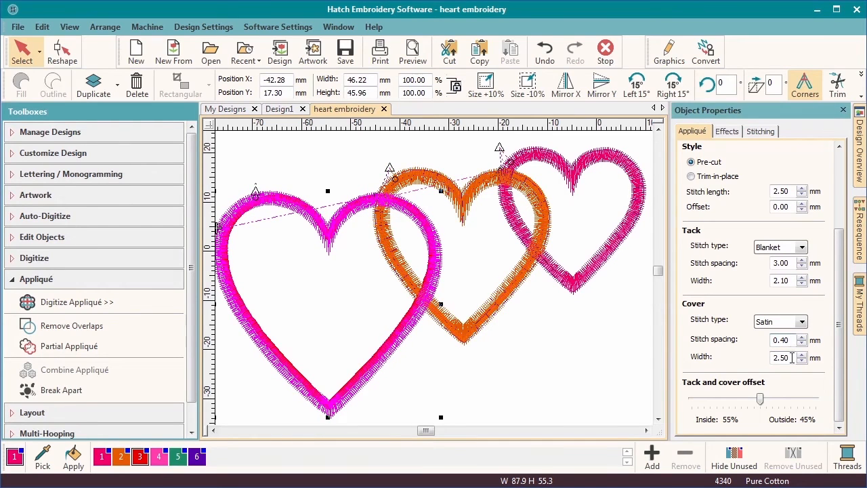
left_click(507, 297)
double_click(791, 357)
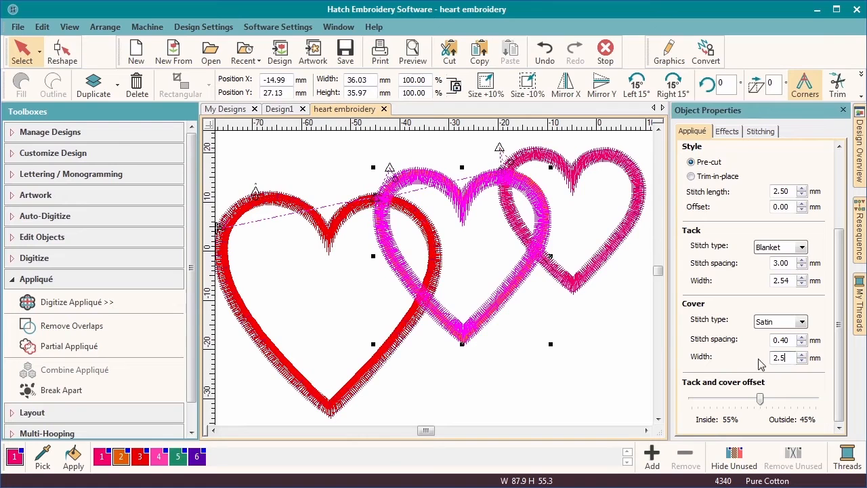
key("Return")
left_click(598, 273)
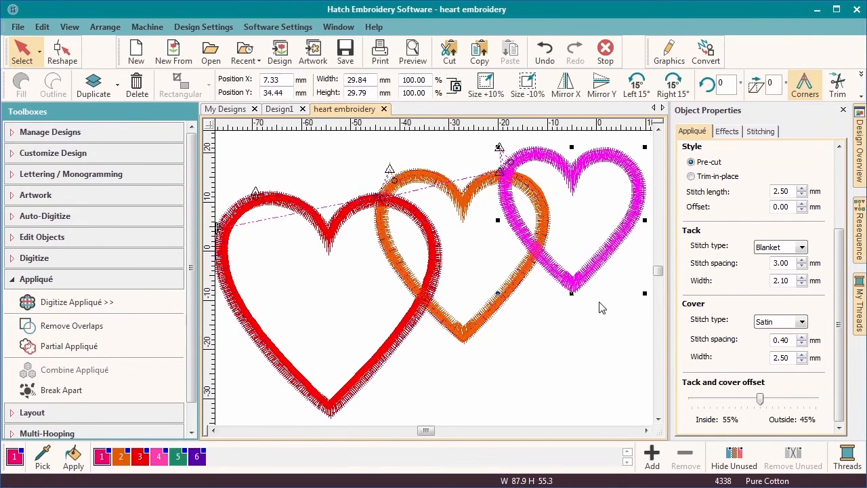
left_click_drag(840, 325, 846, 134)
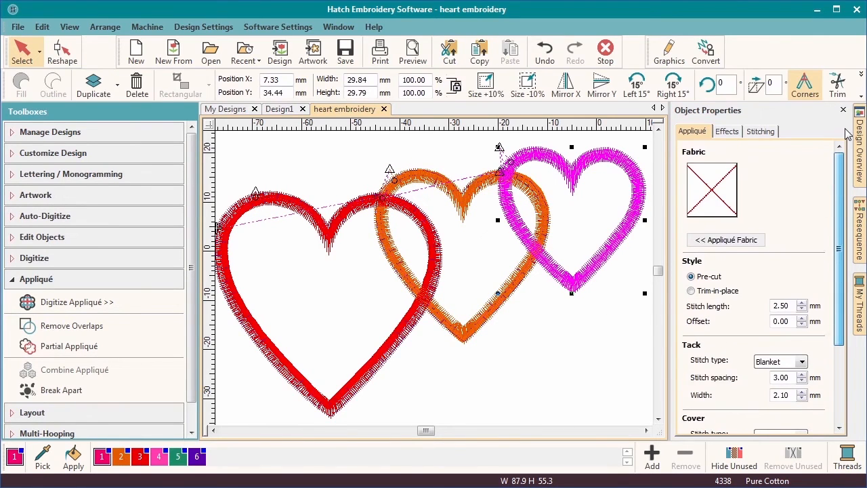
Apply yellow factory Aida fabric to the right heart's appliqué and clear the selection.
left_click(731, 240)
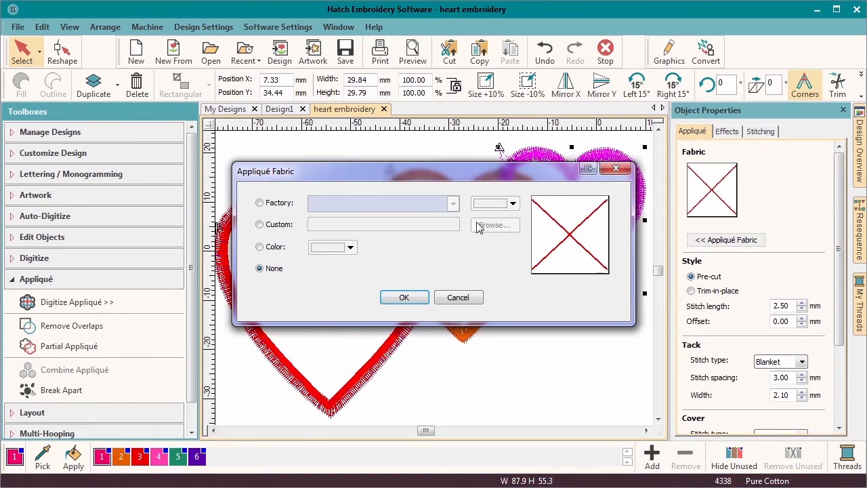
left_click(259, 204)
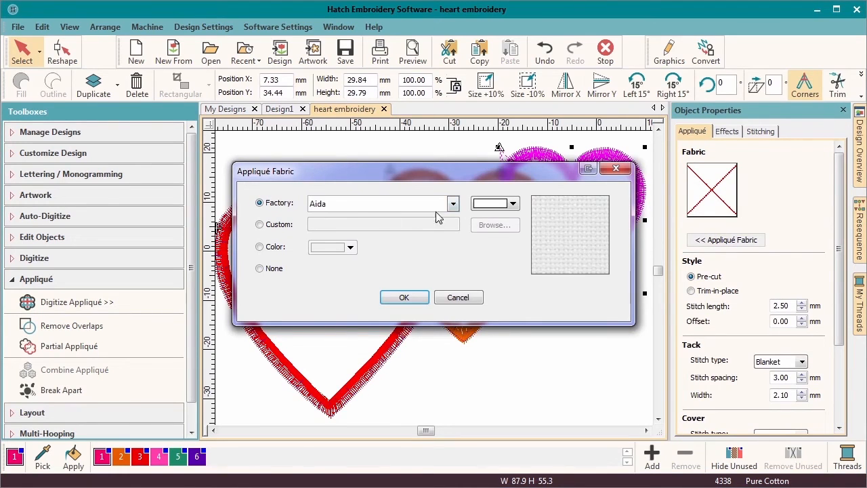
left_click(513, 203)
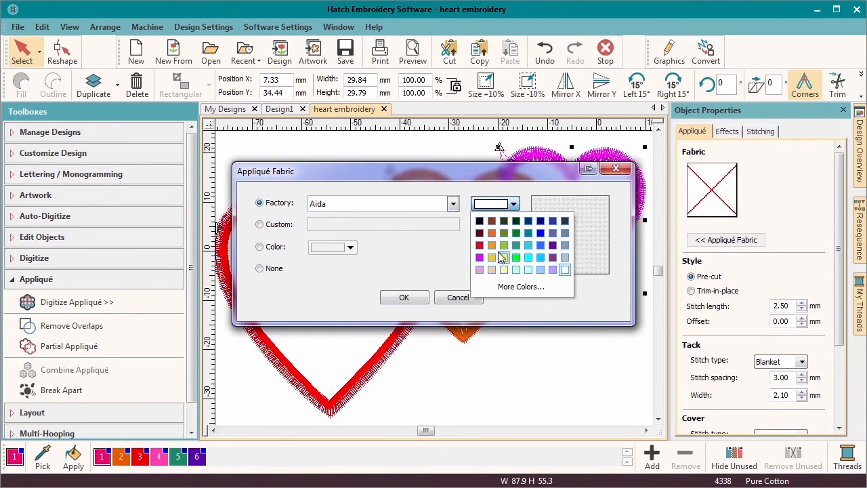
left_click(493, 255)
left_click(400, 297)
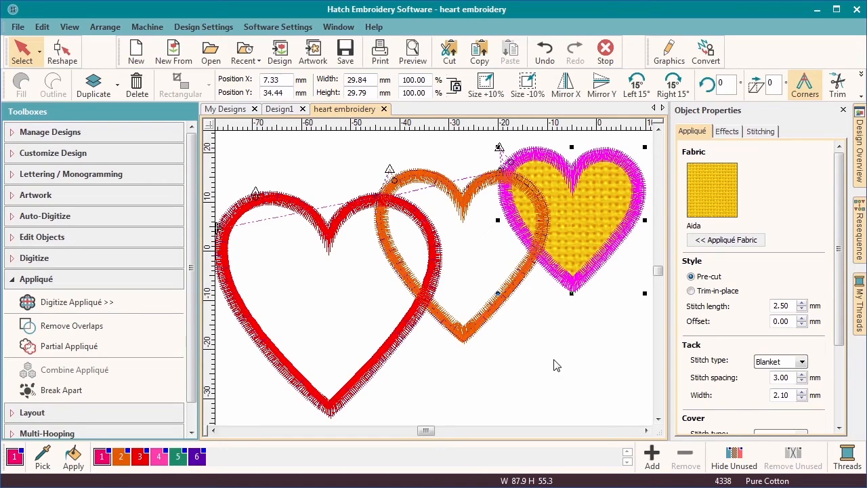
key("Escape")
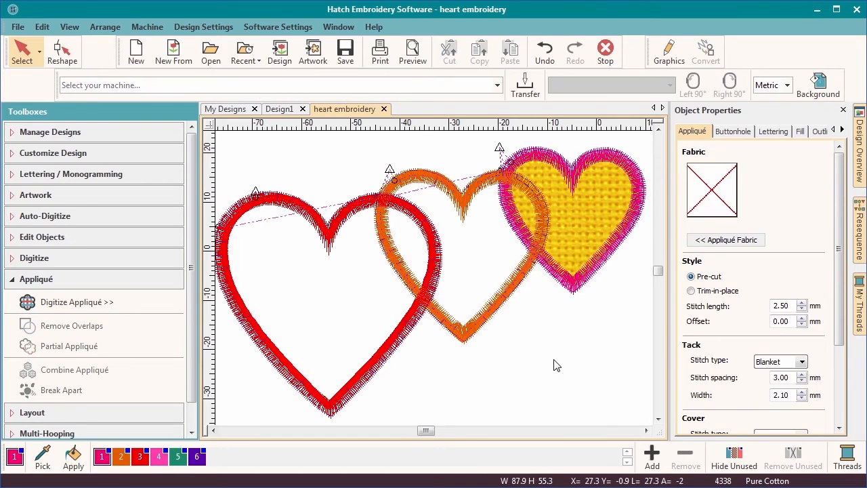
Remove overlaps beneath the left red heart, then beneath the middle orange heart.
left_click(403, 346)
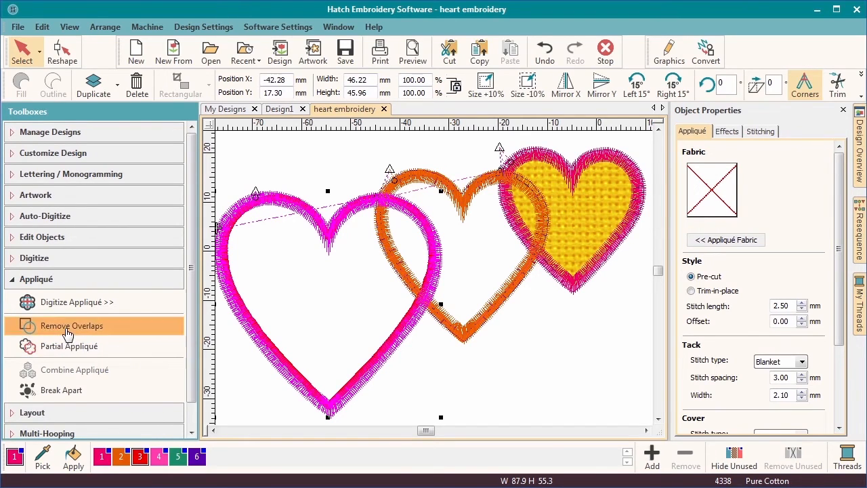
left_click(68, 328)
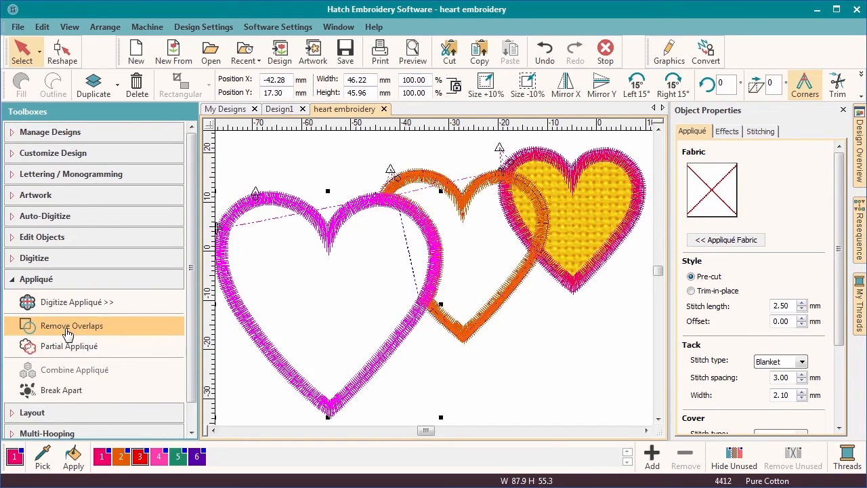
left_click(494, 305)
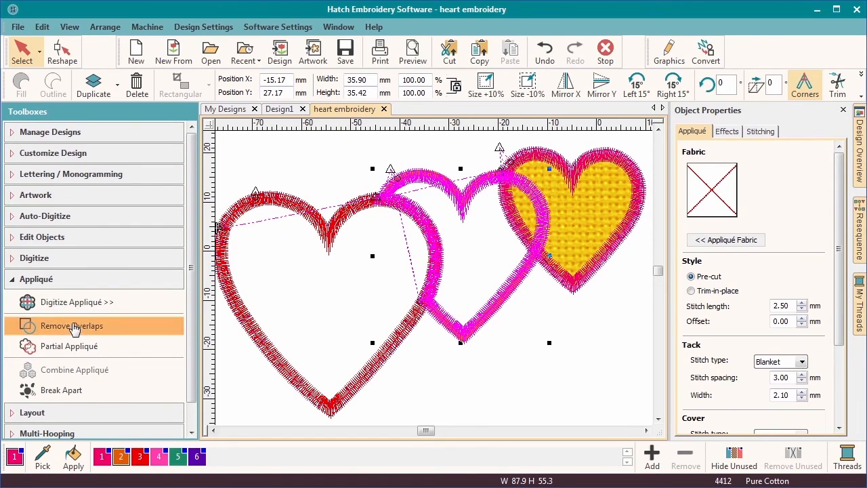
left_click(73, 327)
Test-move the left heart to inspect the cut, undo it, and add the middle heart to the selection.
left_click(371, 376)
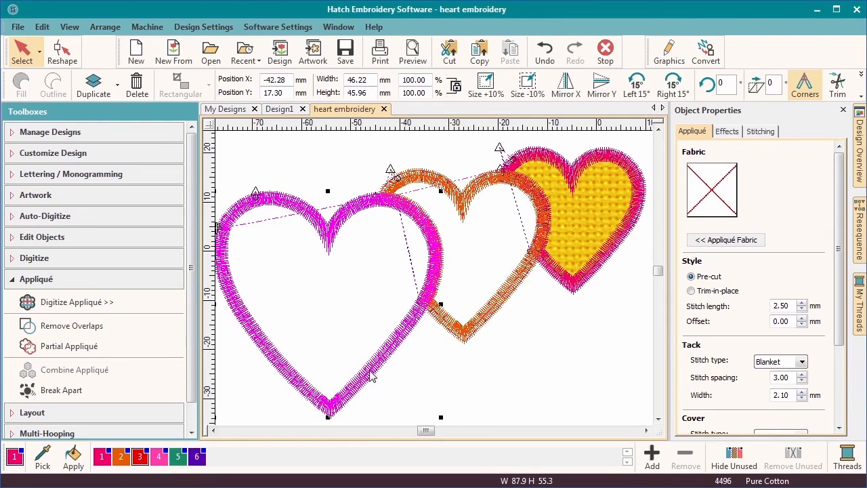
left_click_drag(372, 376, 336, 387)
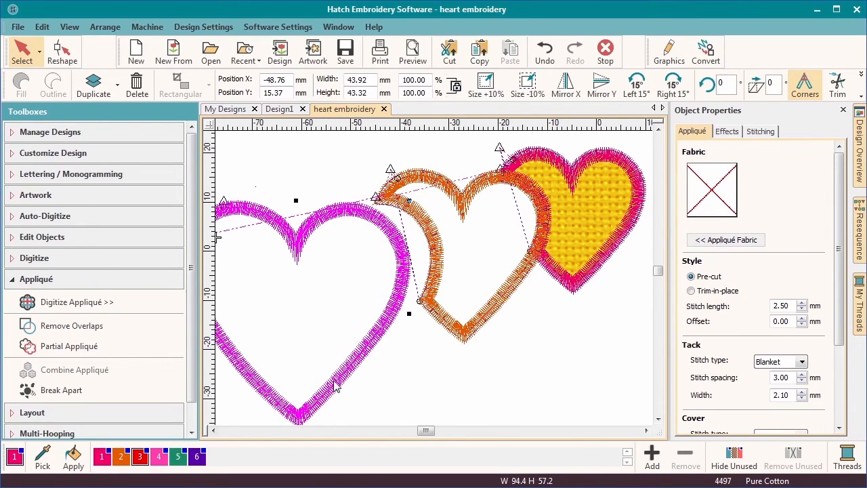
key("ctrl+z")
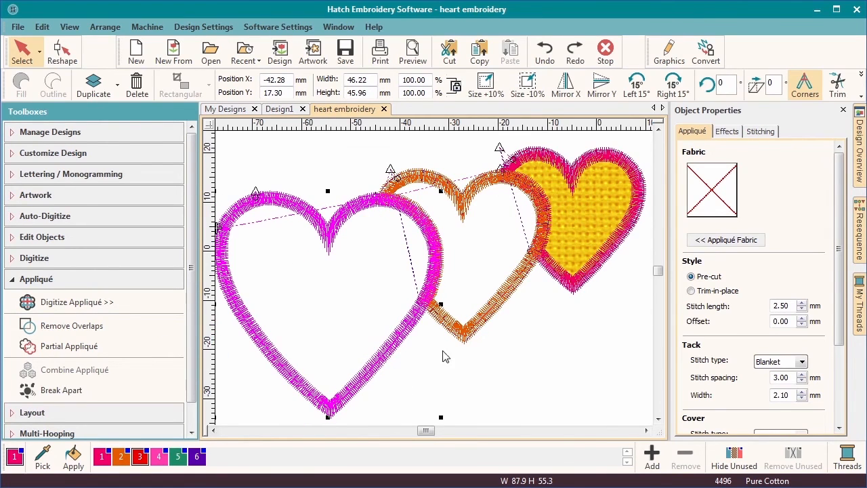
left_click(457, 332, "ctrl")
Apply Partial Appliqué to the three hearts, test-move and restore the left heart, then replay the stitching.
left_click(568, 290, "ctrl")
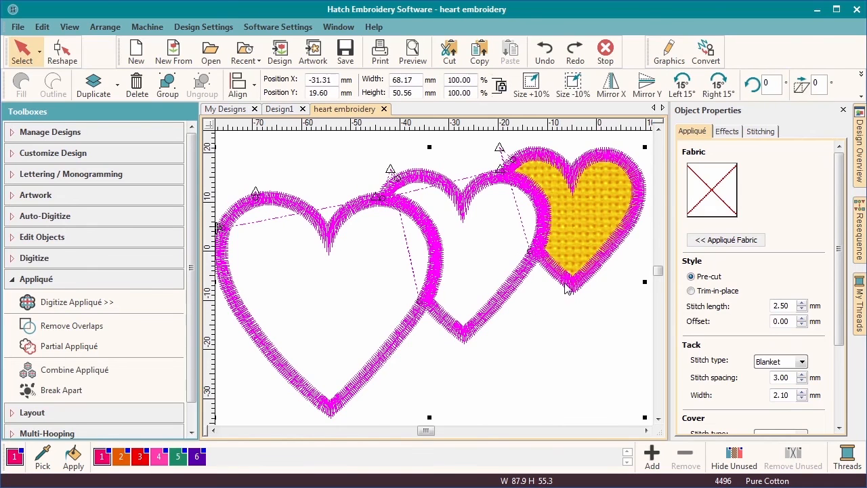
left_click(117, 359)
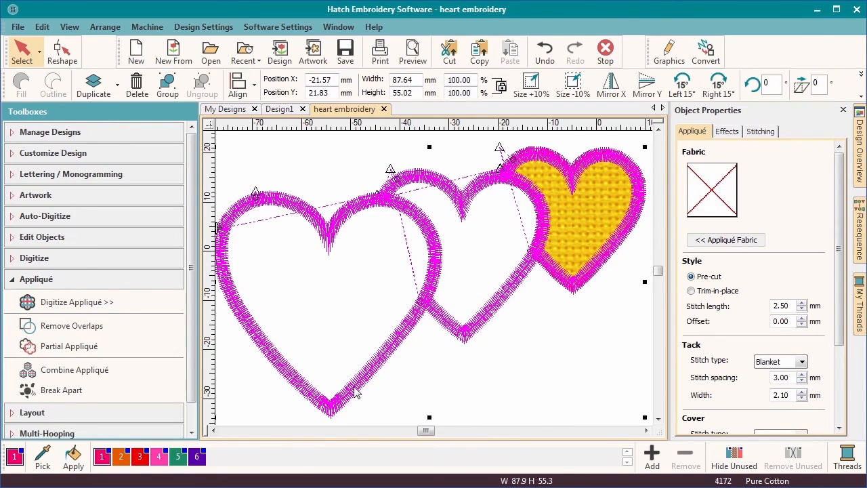
left_click(411, 383)
left_click_drag(365, 384, 334, 401)
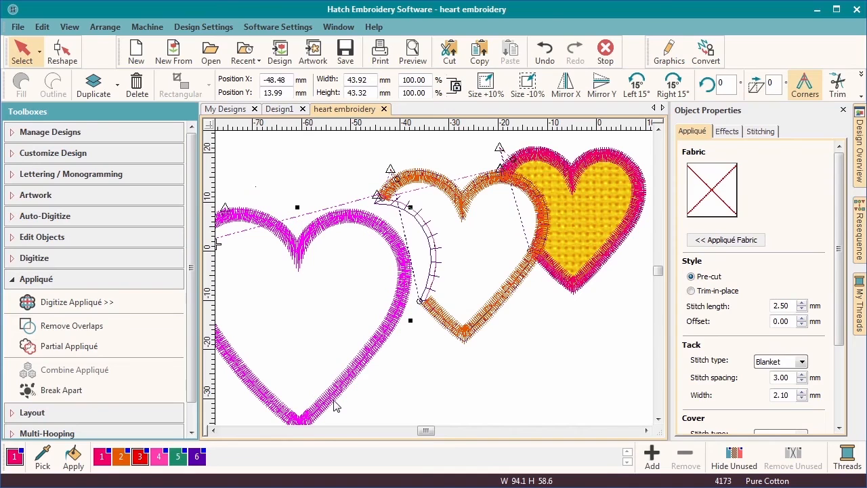
key("ctrl+z")
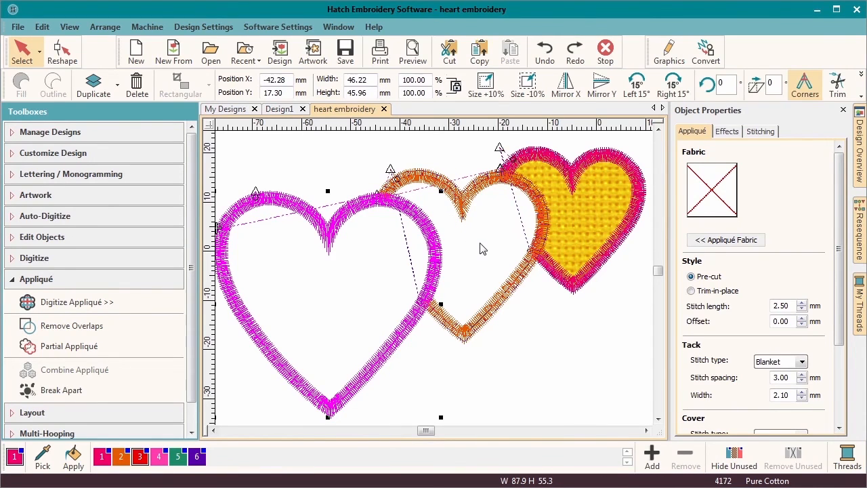
key("shift+r")
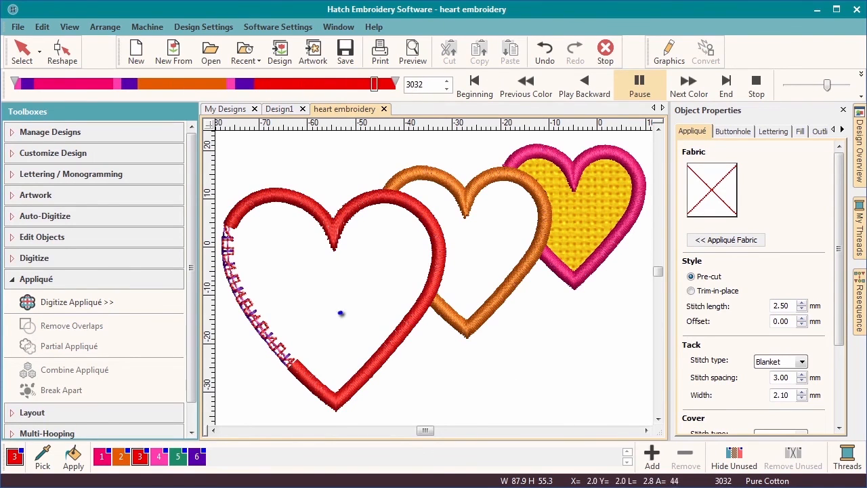
After watching the stitch playback, choose Combine Appliqué for the selected hearts.
left_click(103, 373)
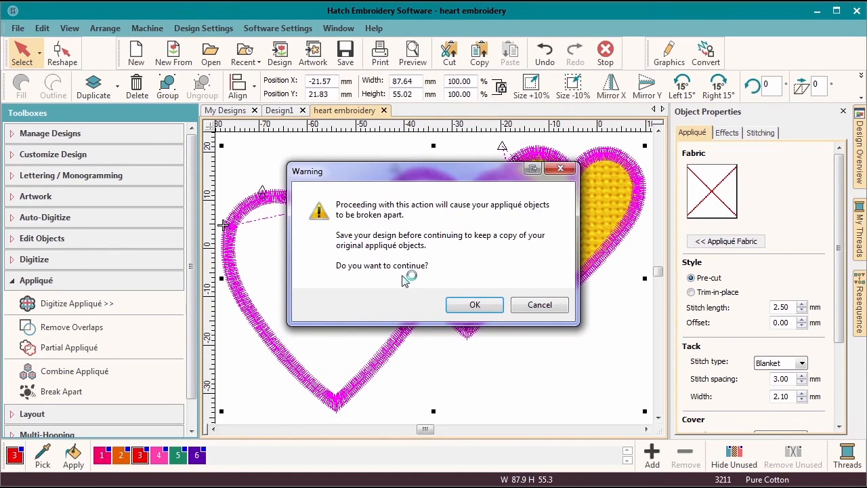
Accept the break-apart warning, replay the combined hearts' stitching, and show them in TrueView.
left_click(474, 305)
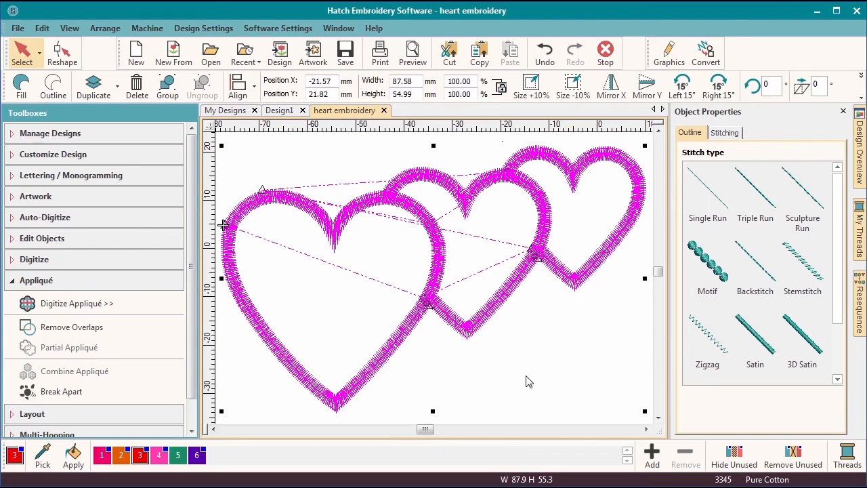
key("shift+r")
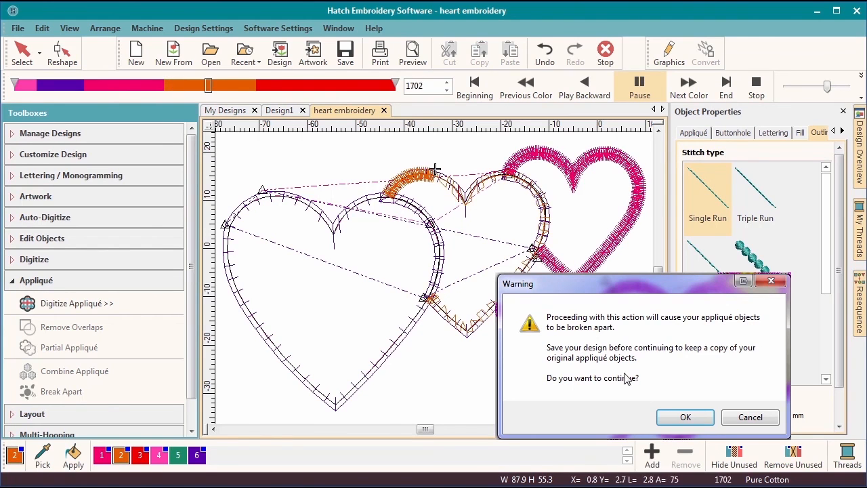
left_click(684, 416)
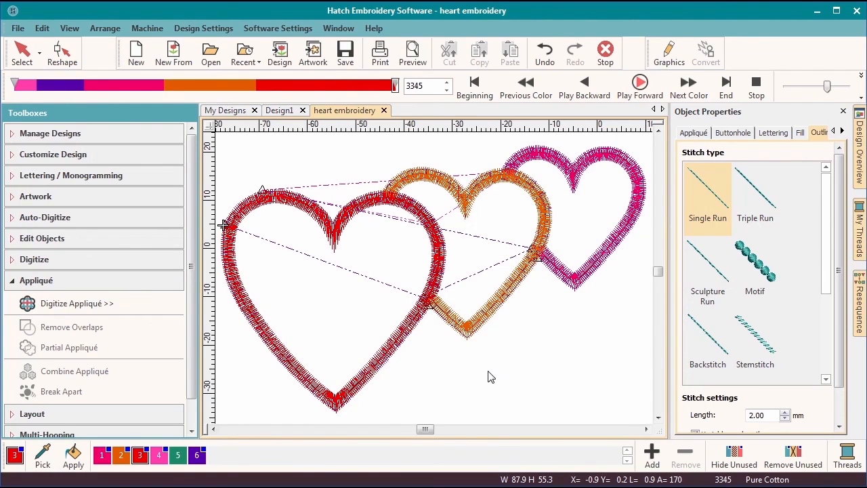
key("t")
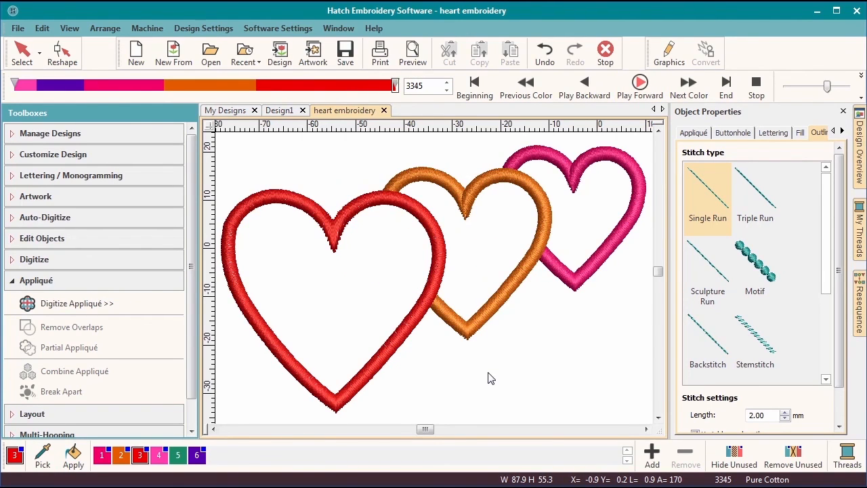